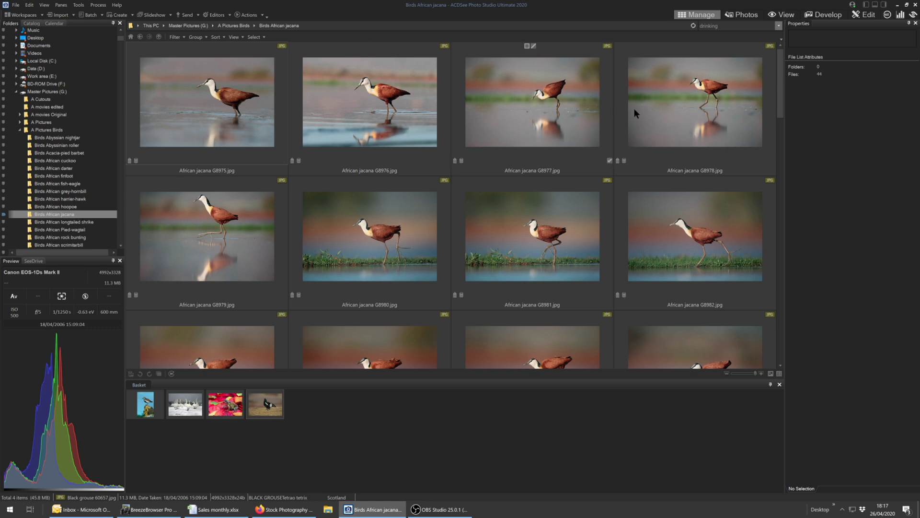
Shrink the thumbnails to 240x180 and sort the photos by date taken
click(690, 47)
drag(780, 76, 783, 141)
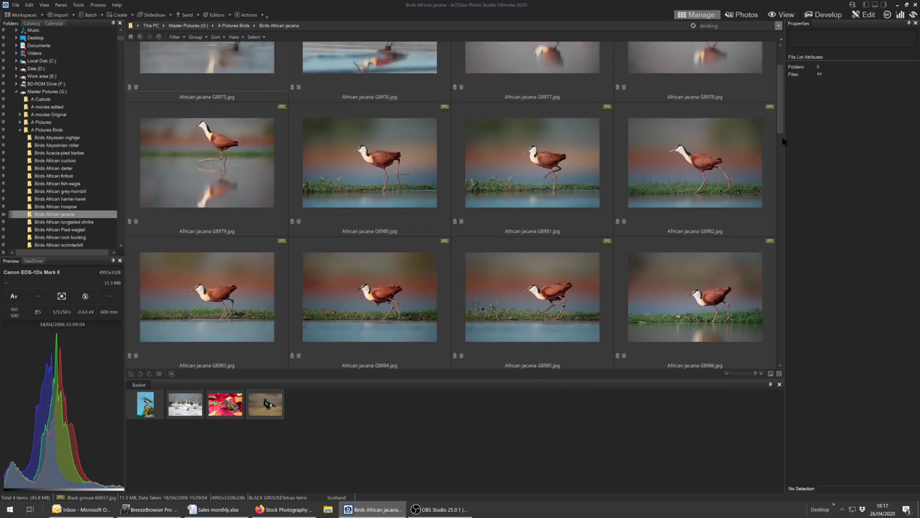
click(755, 373)
mouse_move(754, 374)
mouse_down()
mouse_move(734, 375)
mouse_move(756, 375)
mouse_up()
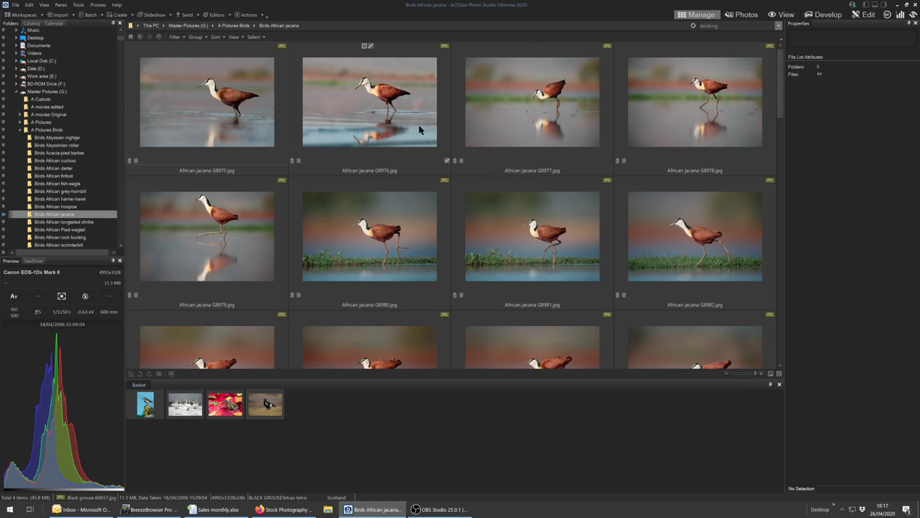
click(221, 39)
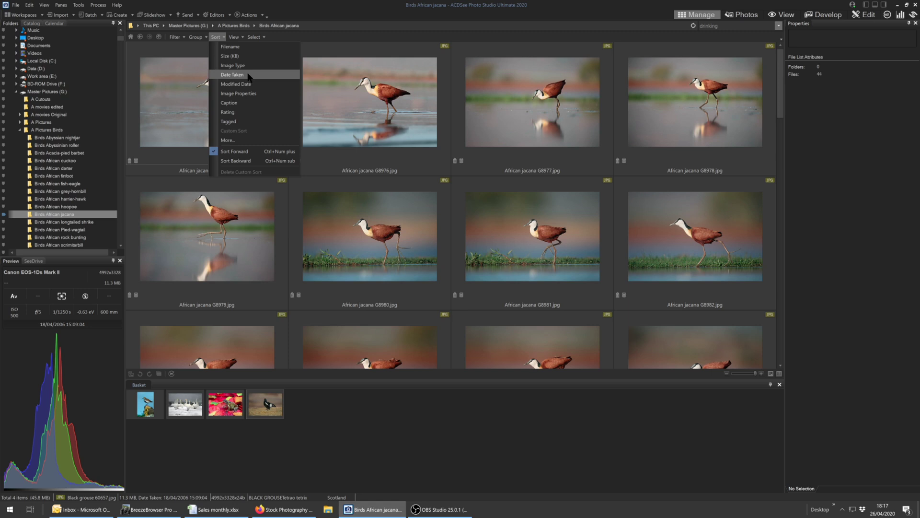
click(318, 79)
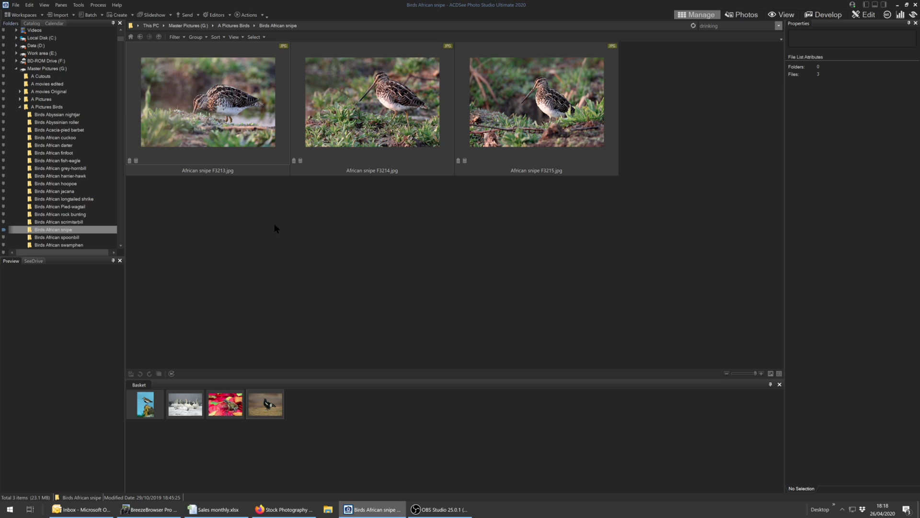
Add snipe photo F3214 and Pied-wagtail photo J0143 to the basket, then select the Dunlin photo
drag(400, 131, 345, 432)
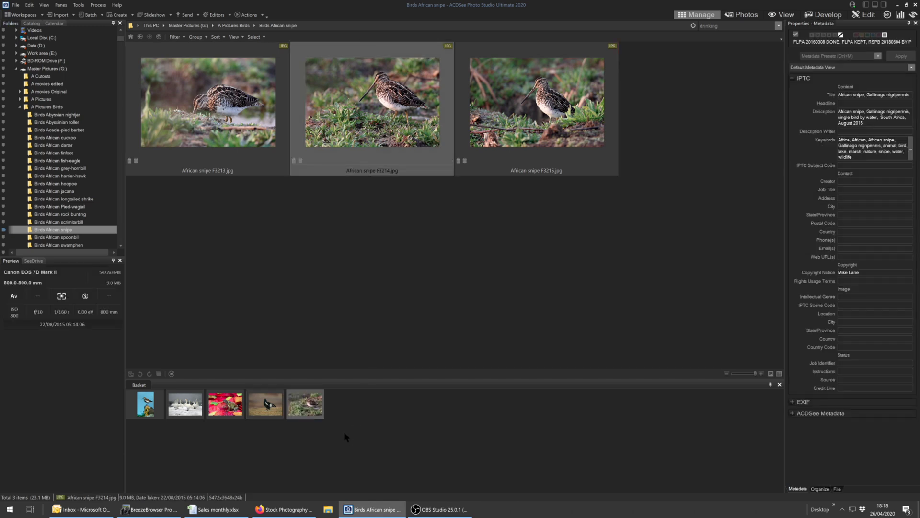
click(40, 206)
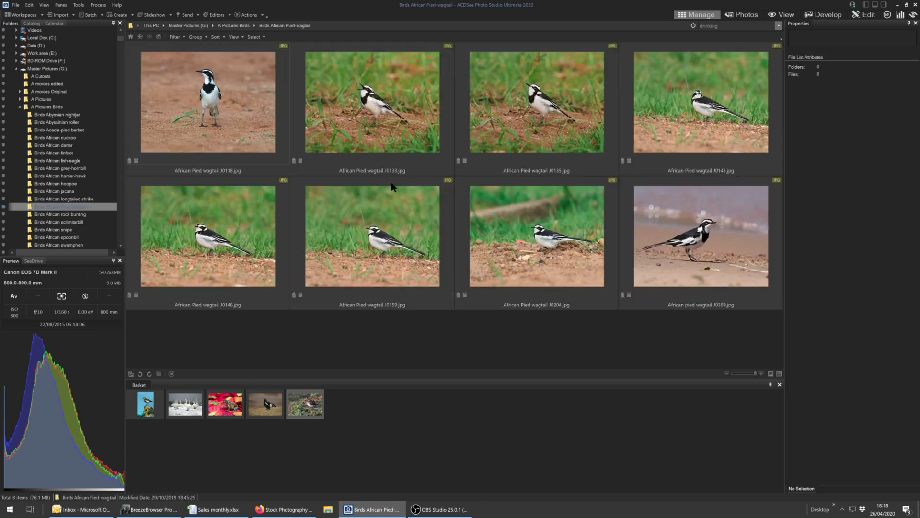
drag(710, 103, 384, 455)
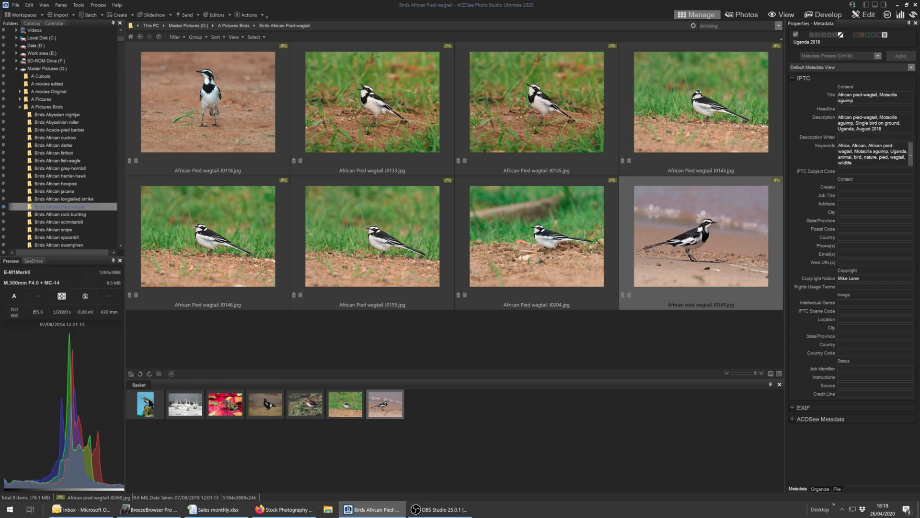
click(150, 401)
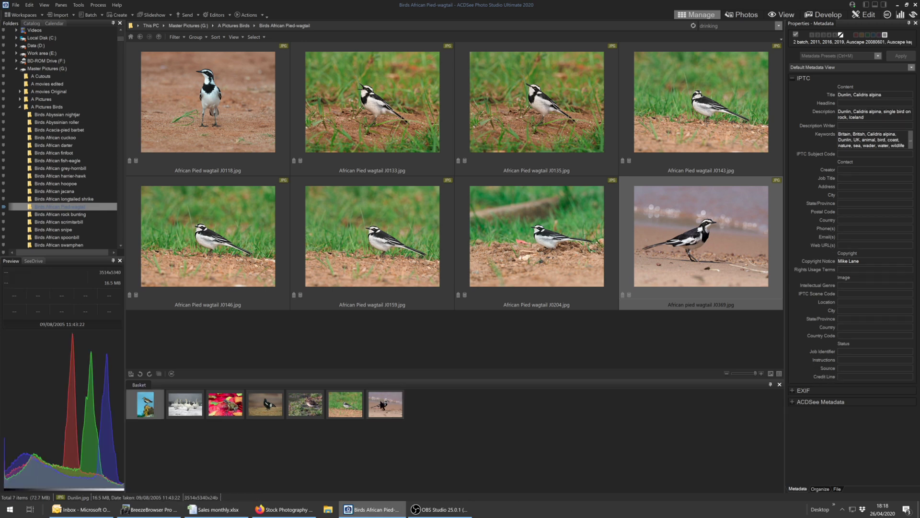
Select all seven basket images and remove them from the Image Basket
key(ctrl+a)
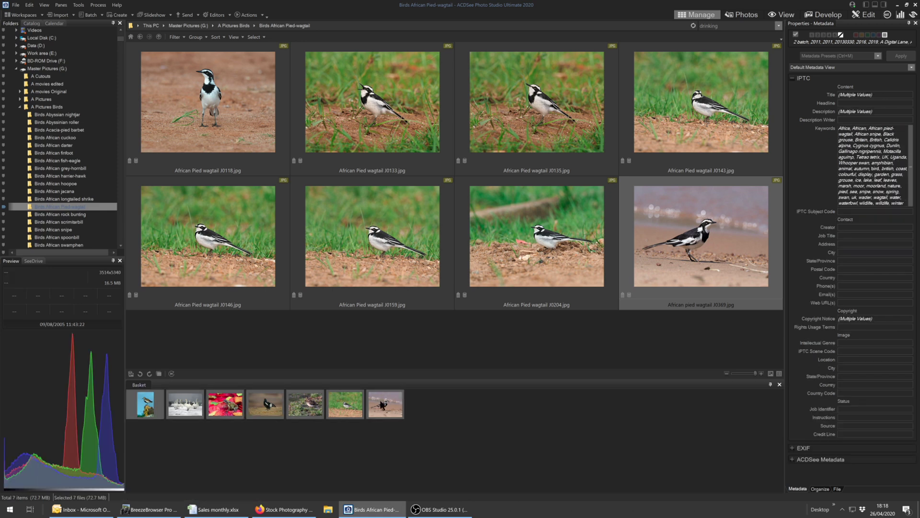
right_click(382, 401)
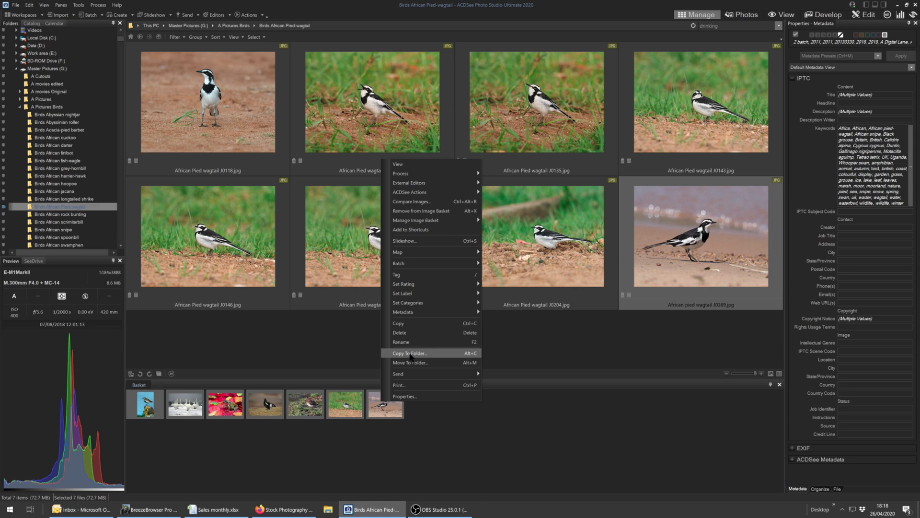
click(392, 403)
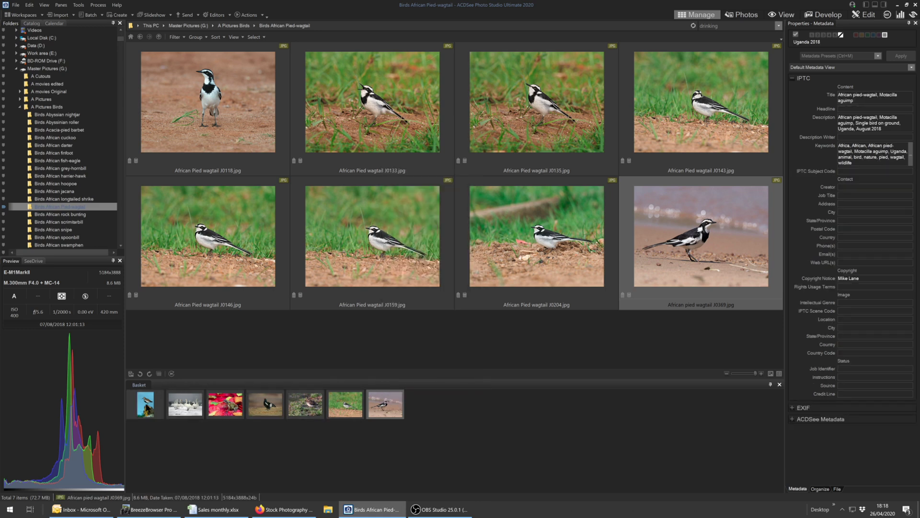
shift+click(147, 405)
right_click(148, 403)
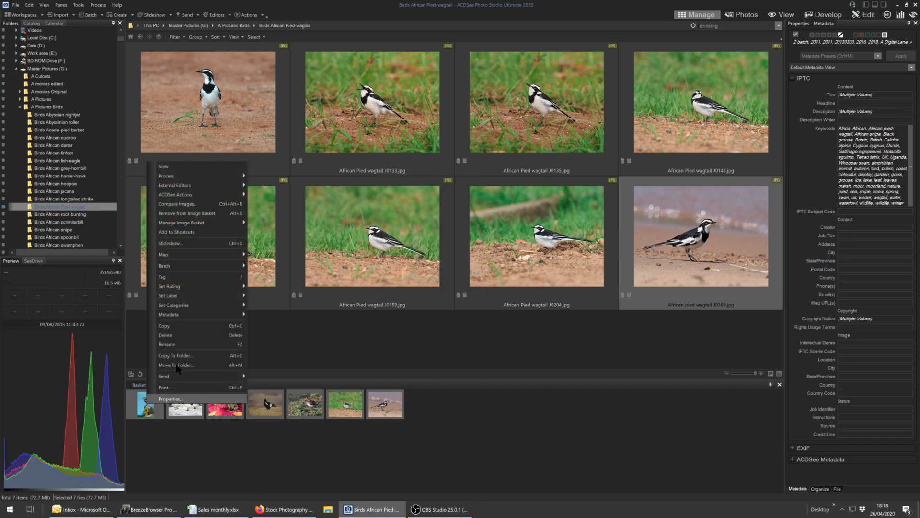
click(217, 213)
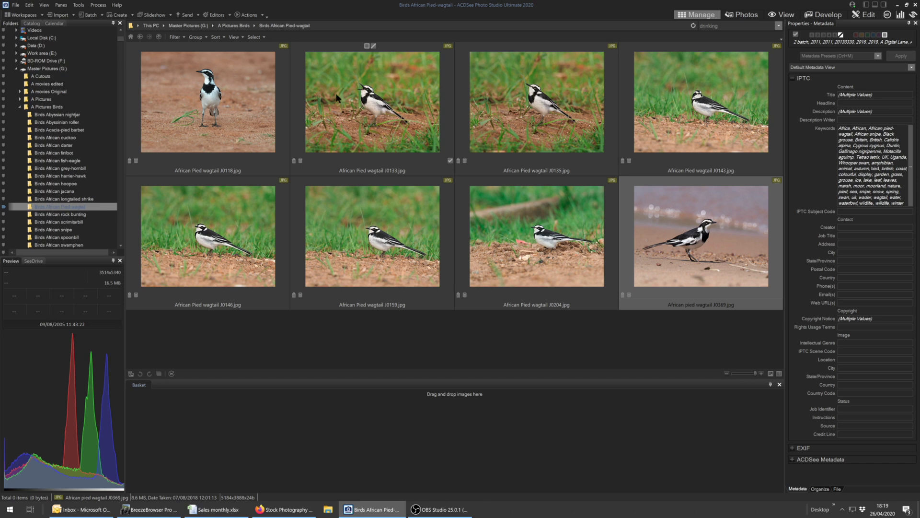
Show the photos taken in November 2019 in the Calendar
click(54, 23)
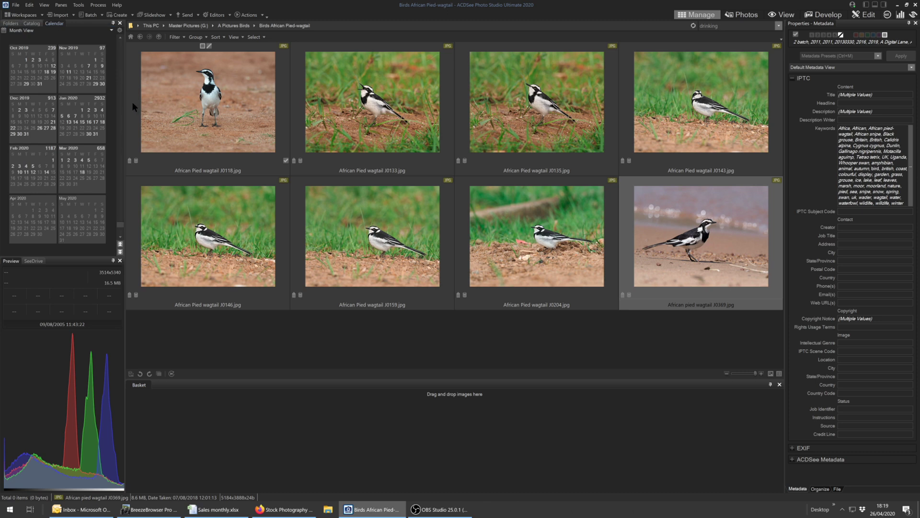
click(79, 48)
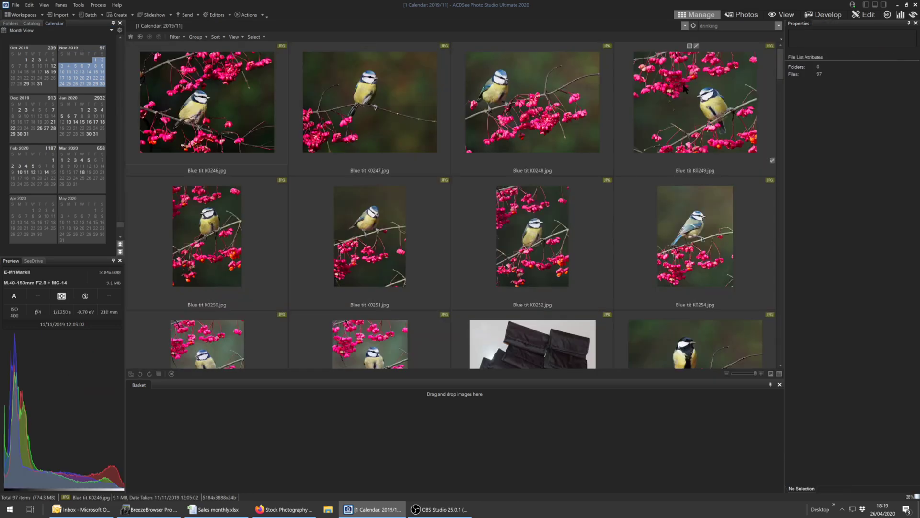
drag(781, 66, 767, 278)
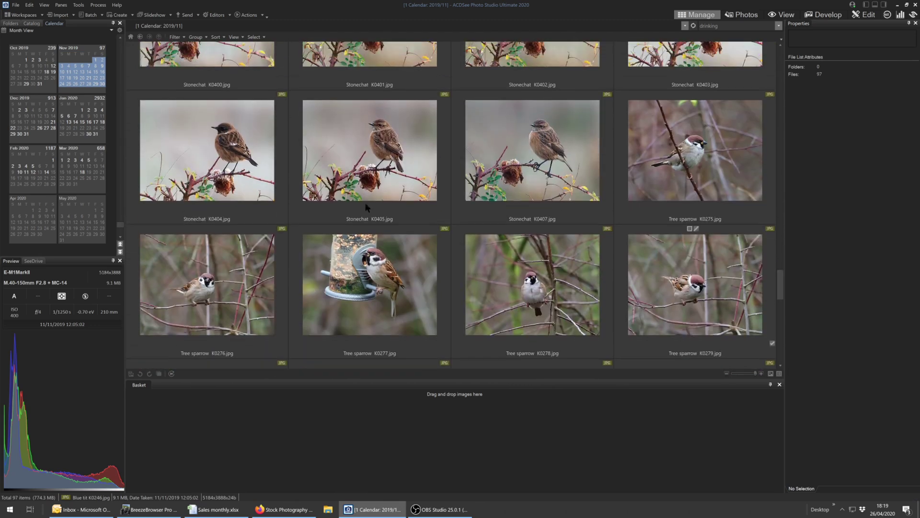
Try the Wednesday, 9 November and 29 November filters, then select November 2019 through January 2020
click(81, 55)
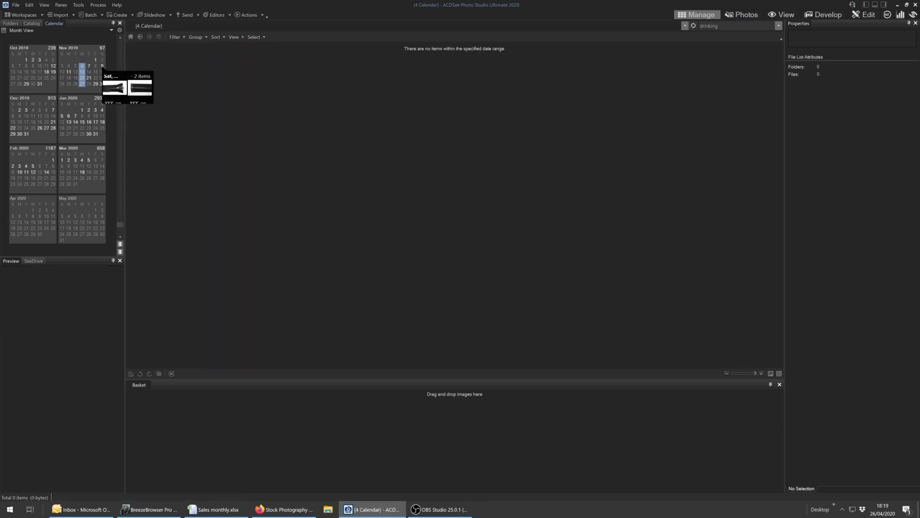
click(102, 67)
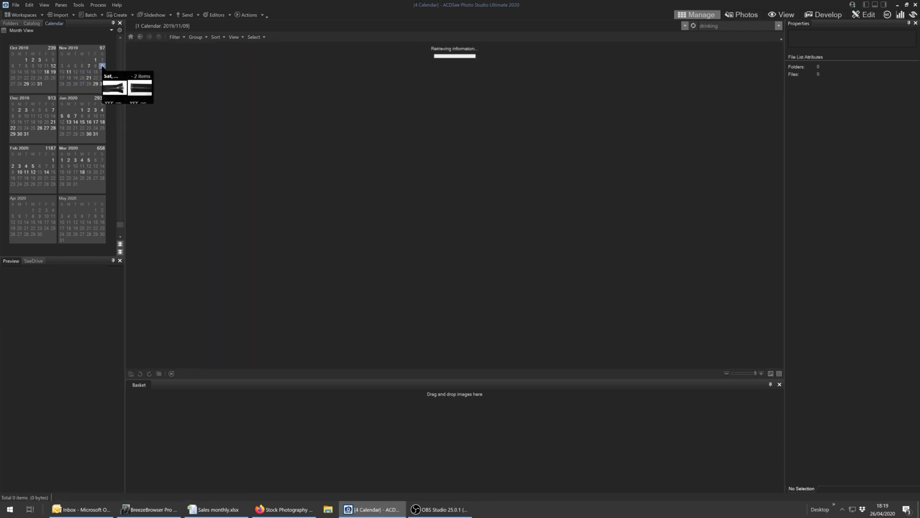
click(96, 83)
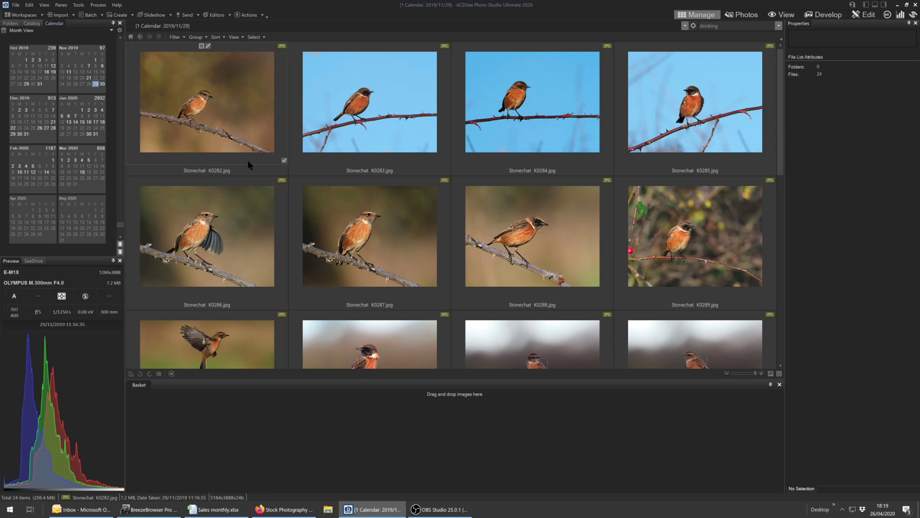
scroll(334, 153, down, 8)
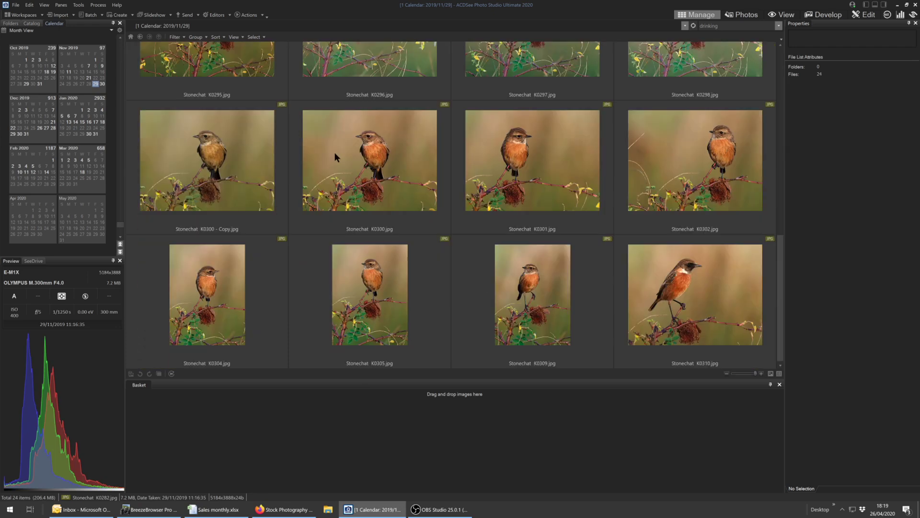
click(79, 47)
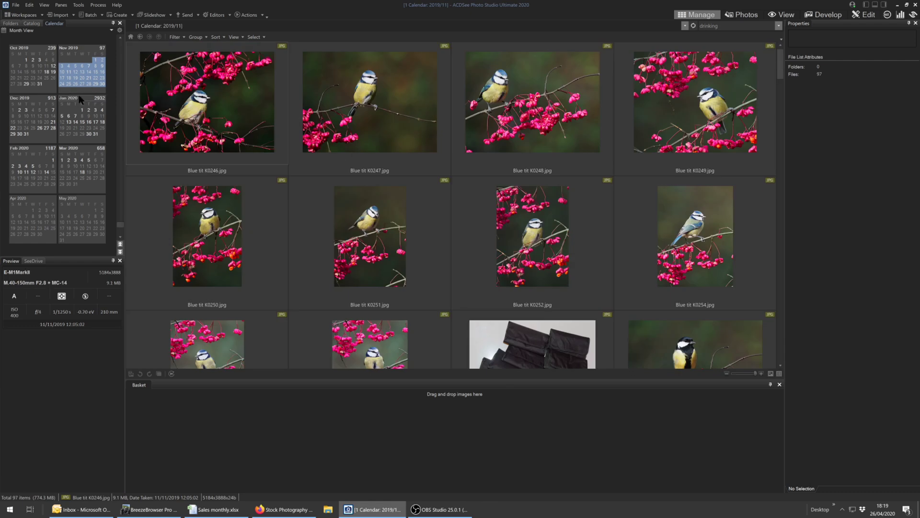
shift+click(79, 98)
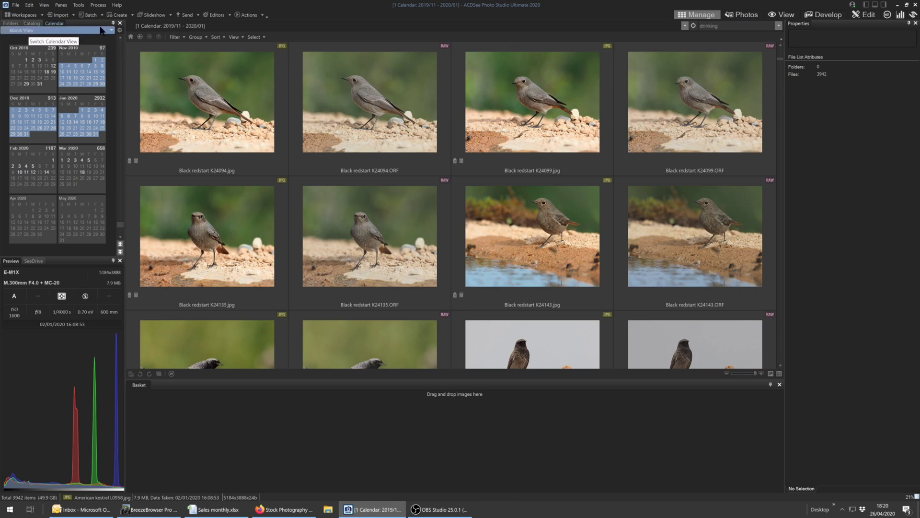
Stay in Month View, check 6 and 18 March 2020, then show 13 January 2020
click(110, 30)
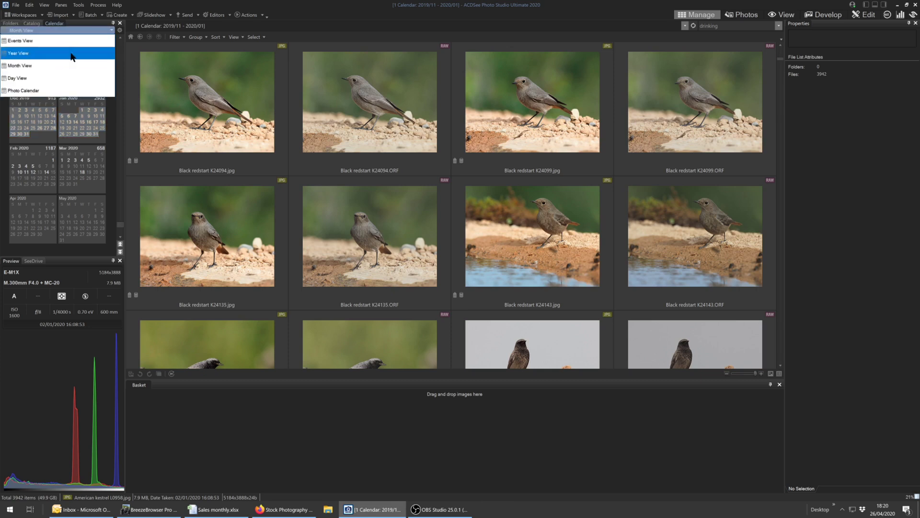
click(75, 28)
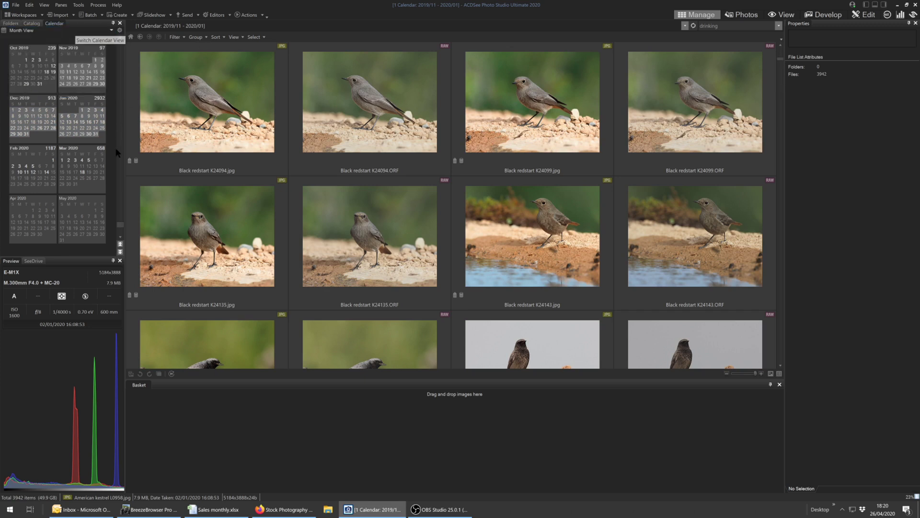
click(96, 160)
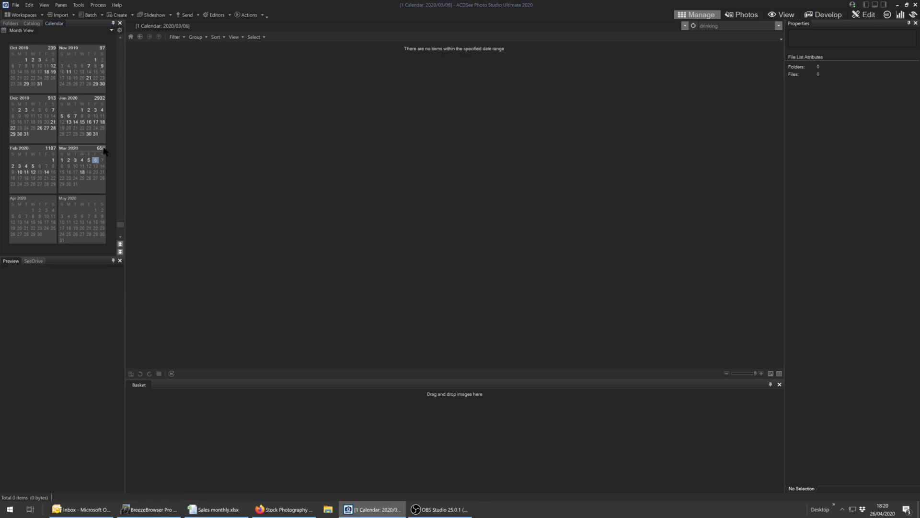
click(82, 172)
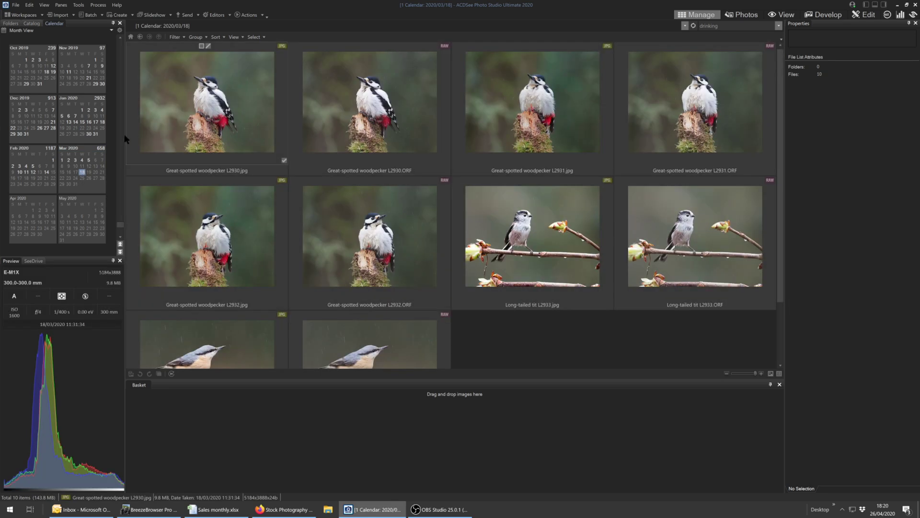
click(69, 121)
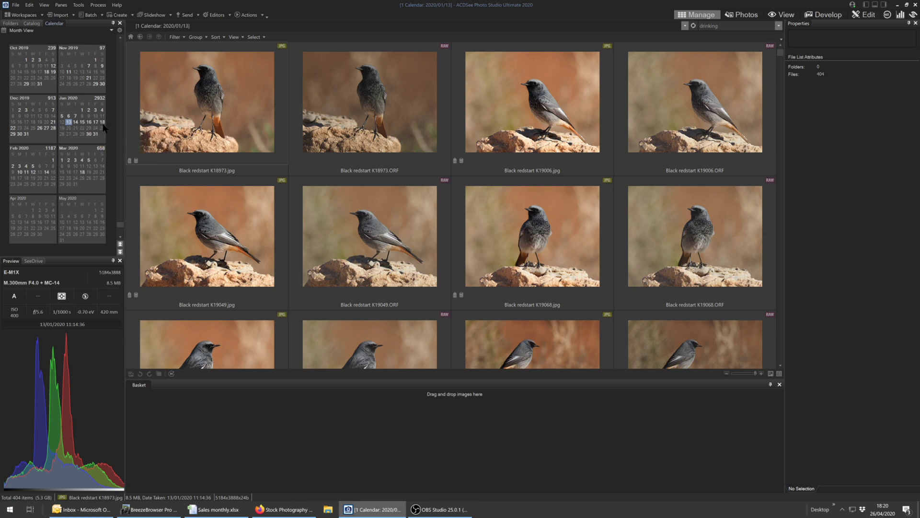
Extend the date range to 13–18 January 2020 and scroll through the 1102 photos
mouse_move(103, 126)
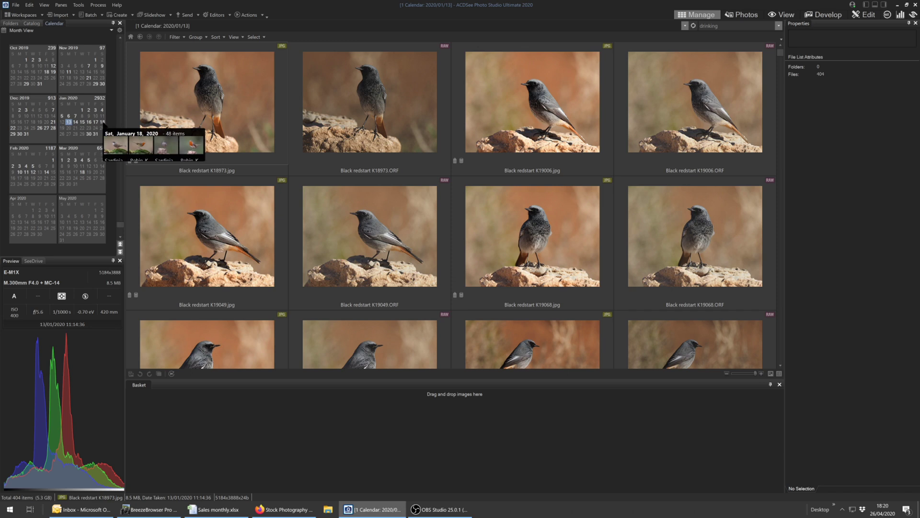
shift+click(102, 122)
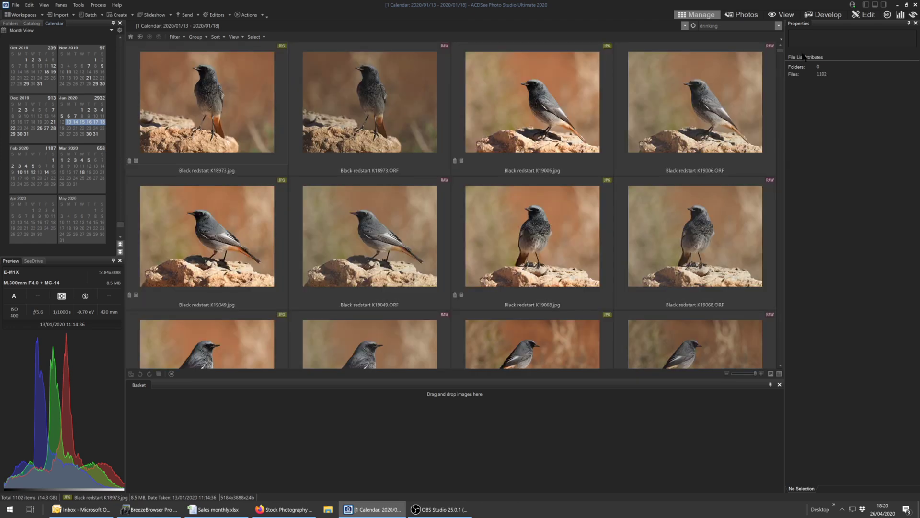
drag(781, 54, 772, 242)
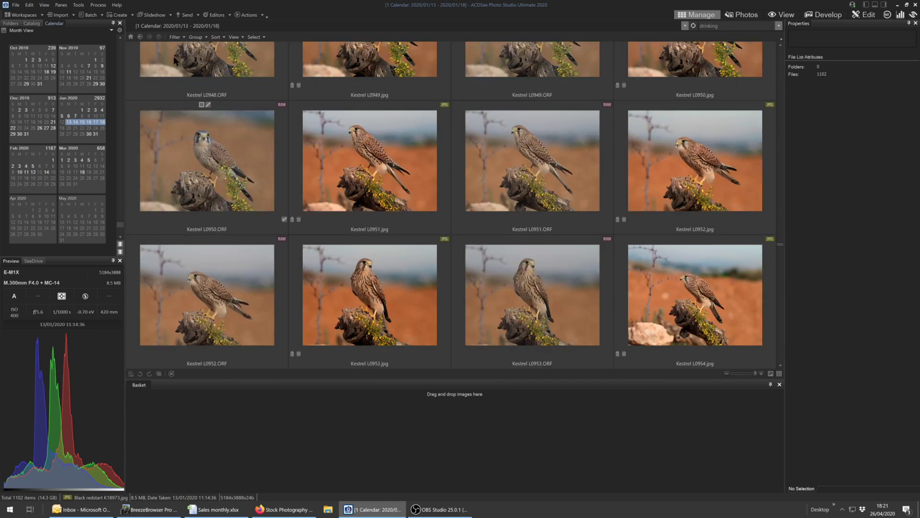
Switch to the Catalog and view the IPTC metadata of Kestrel L0951.jpg
click(31, 23)
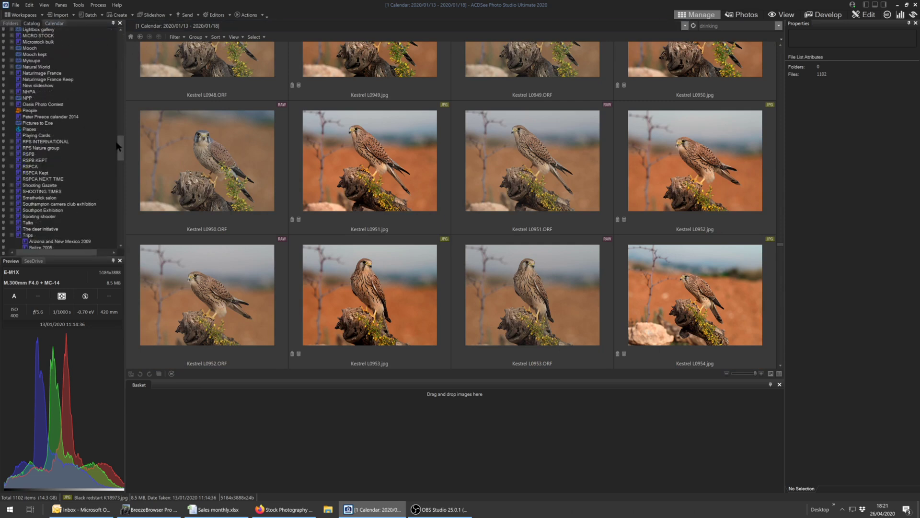
scroll(119, 146, down, 7)
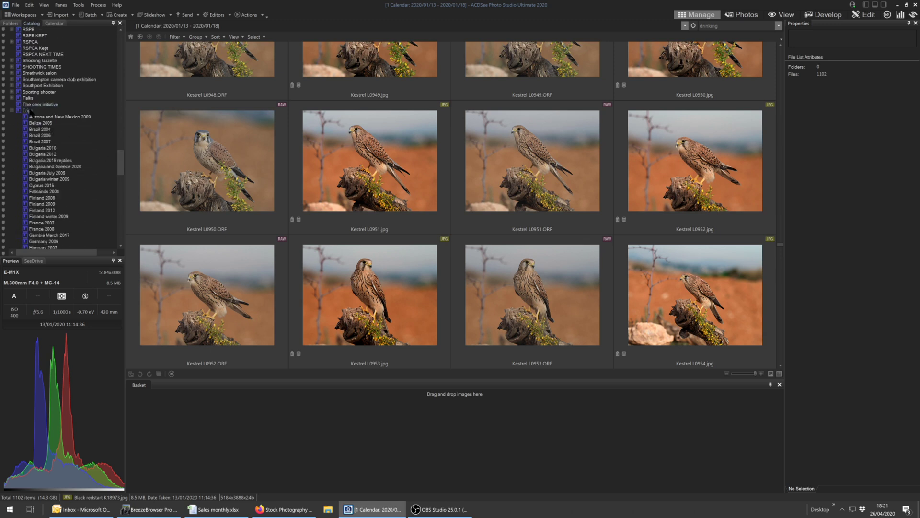
drag(119, 156, 119, 179)
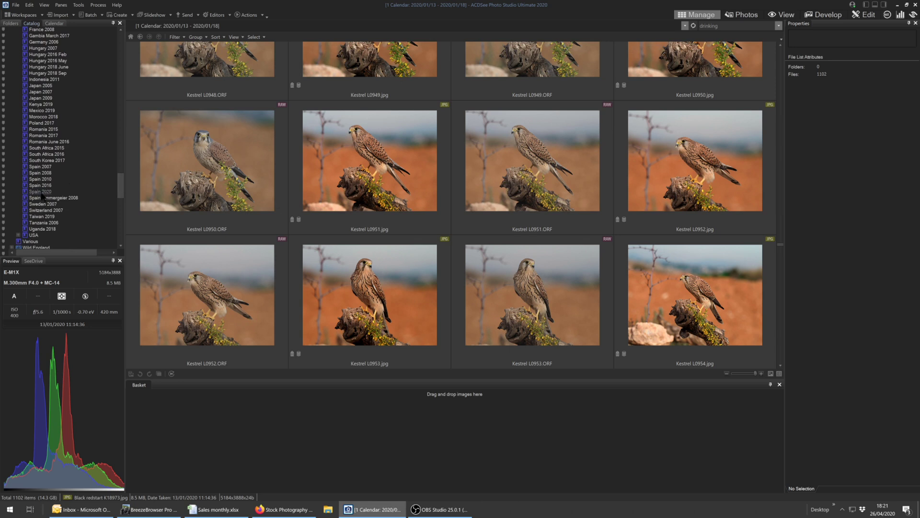
click(372, 168)
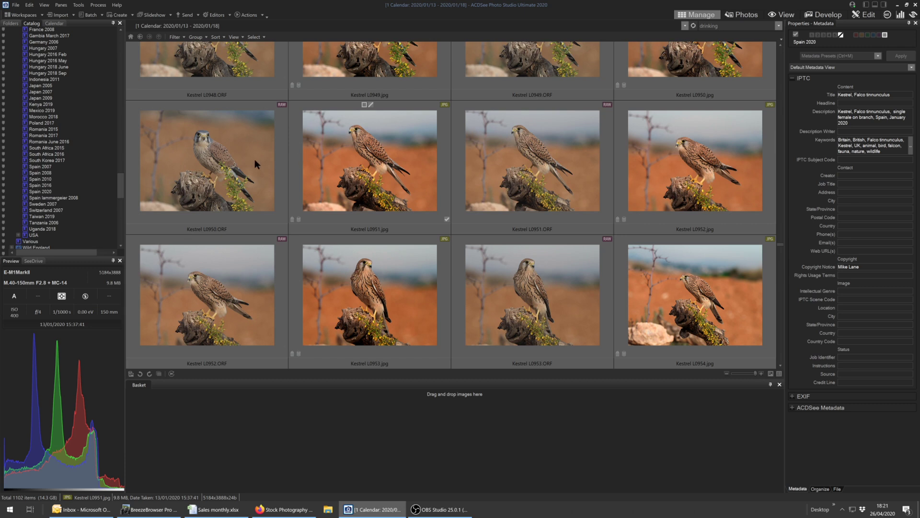
Browse the Spain 2016 trip category, then show the 532 Spain 2020 photos
click(42, 186)
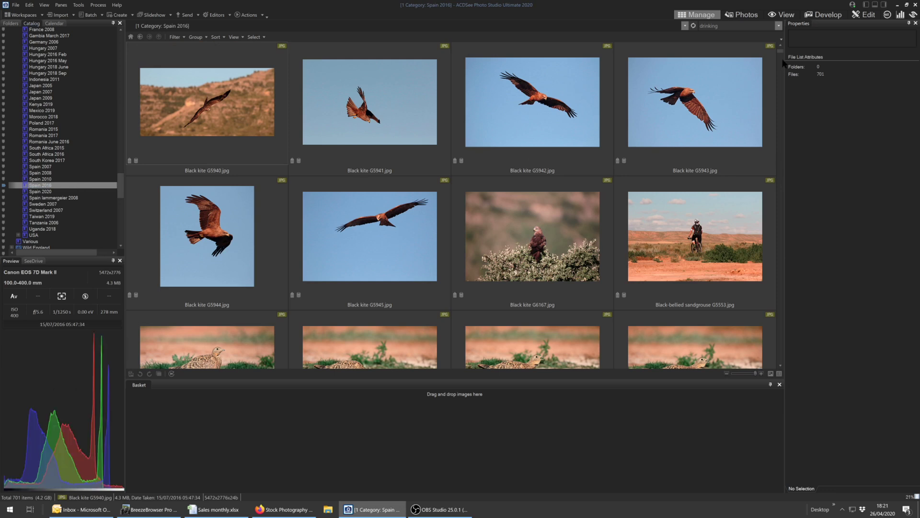
drag(783, 56, 784, 119)
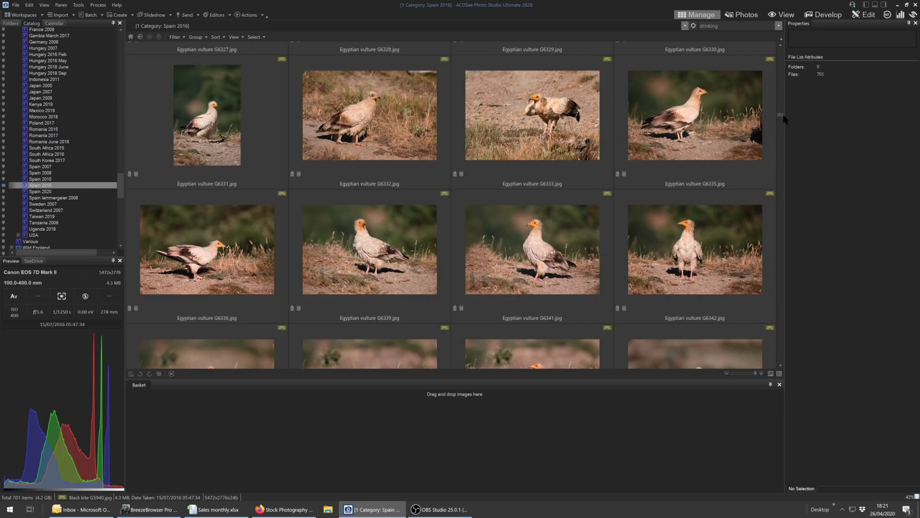
click(34, 192)
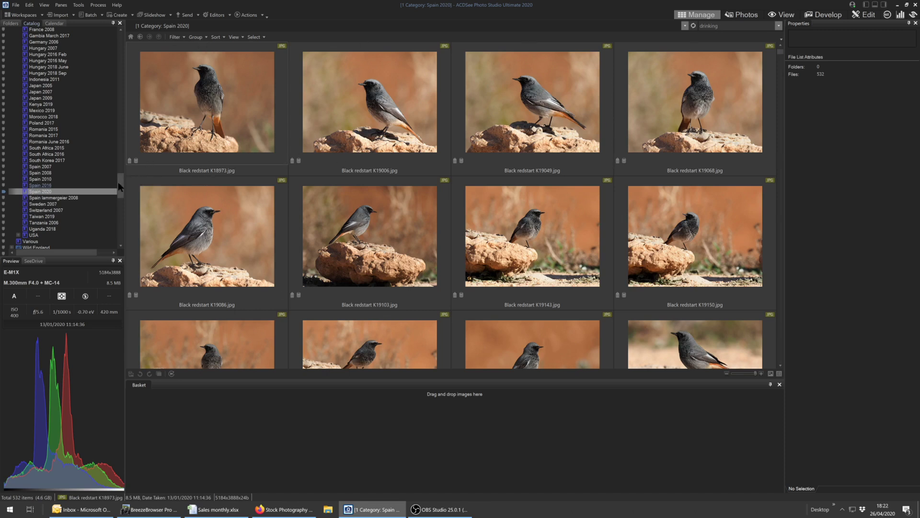
drag(118, 182, 120, 37)
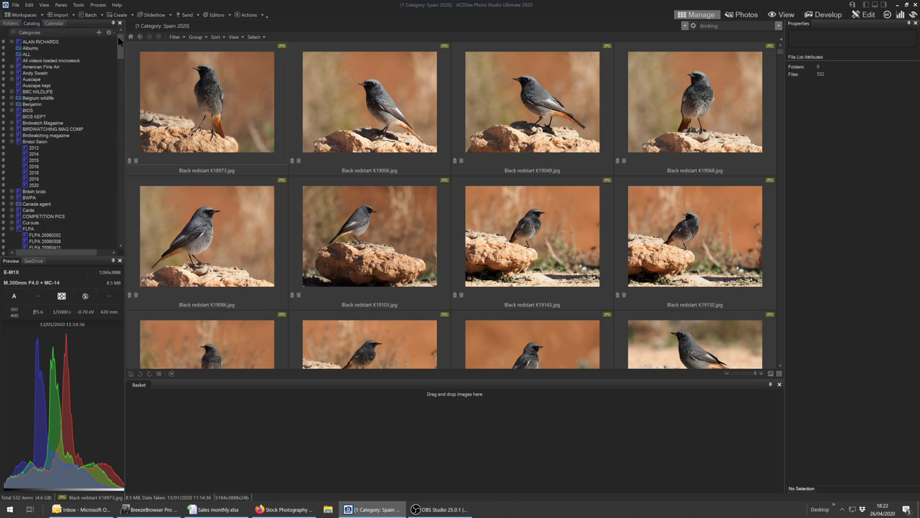
Under Bristol Salon, view the four 2018 entries, then the four 2019 submissions
click(57, 24)
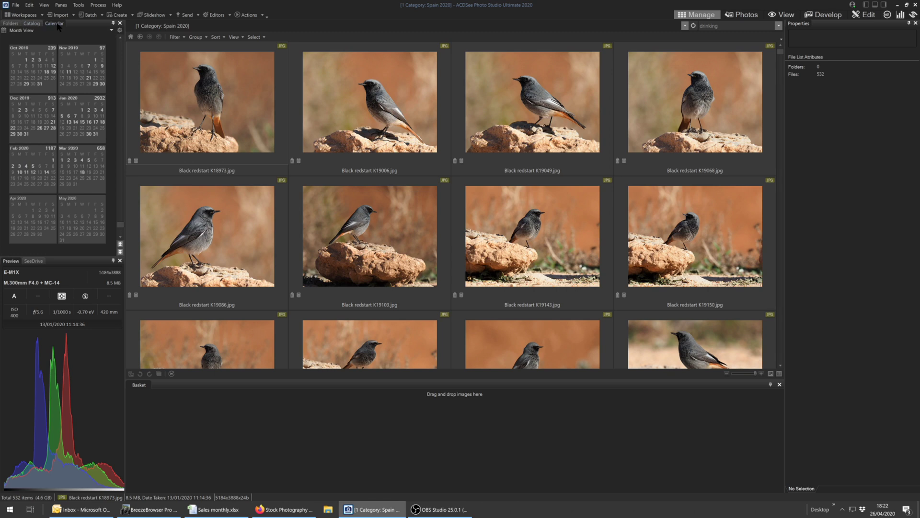
click(37, 24)
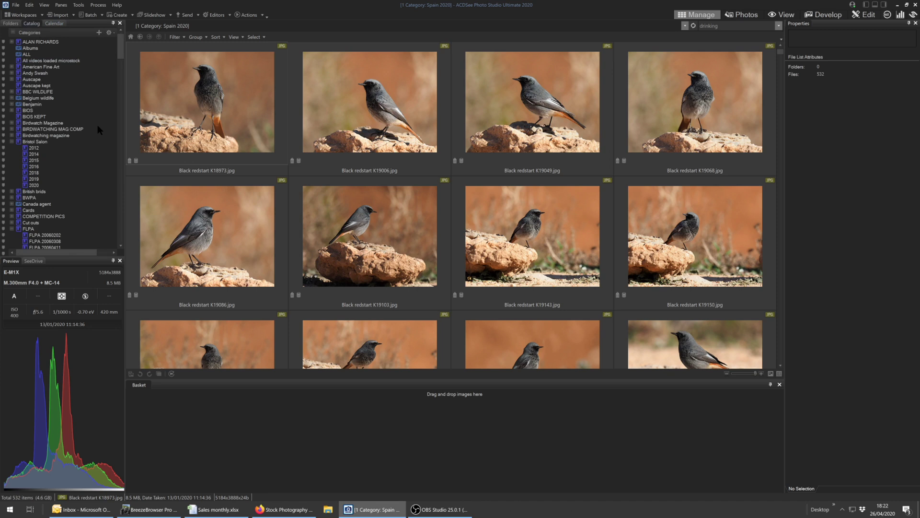
click(36, 173)
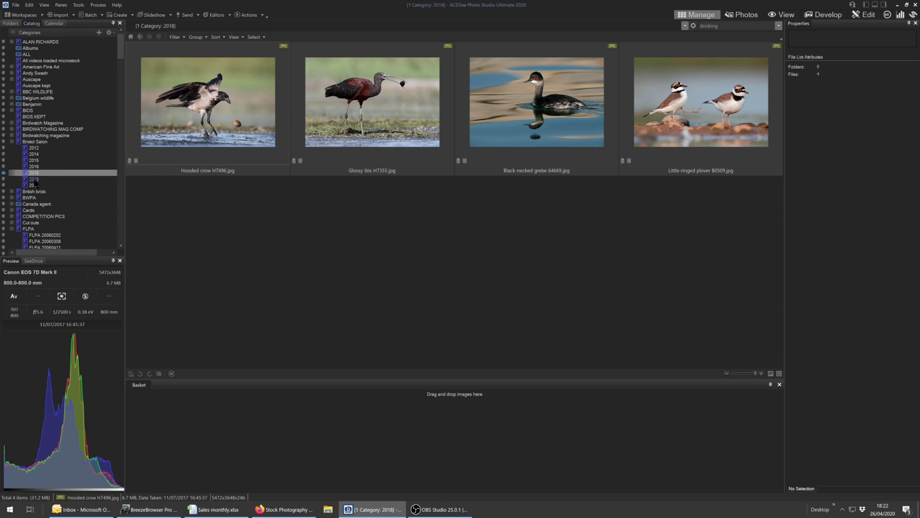
click(34, 180)
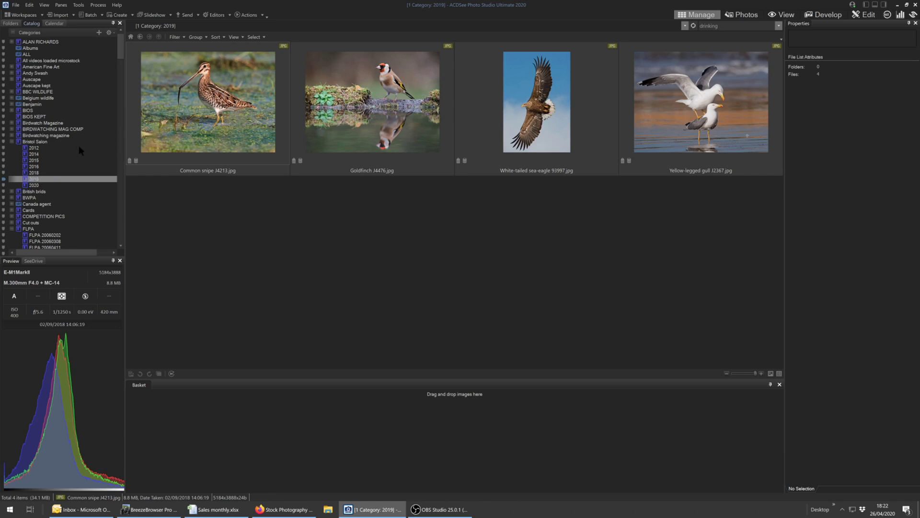
scroll(79, 144, down, 6)
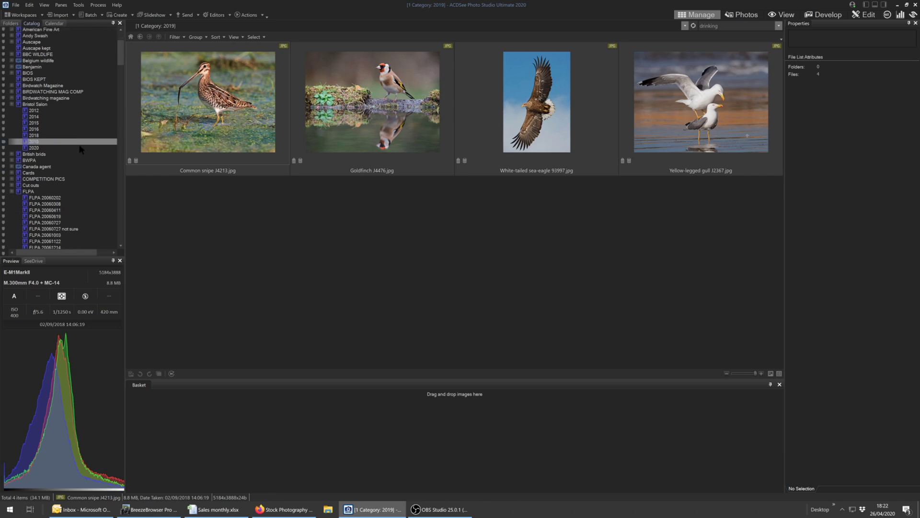
Open the FLPA 20060619 category and view Arctic fox 50136.jpg full-size
click(53, 142)
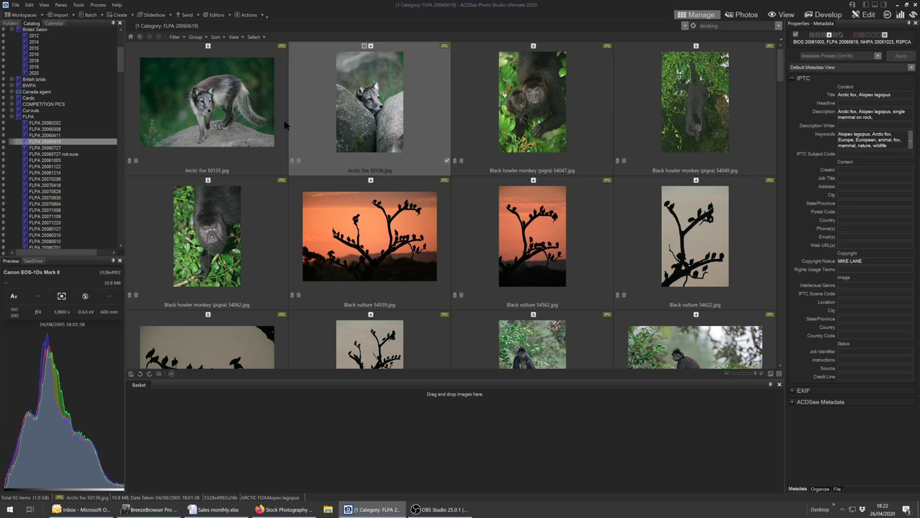
click(52, 142)
drag(121, 58, 119, 148)
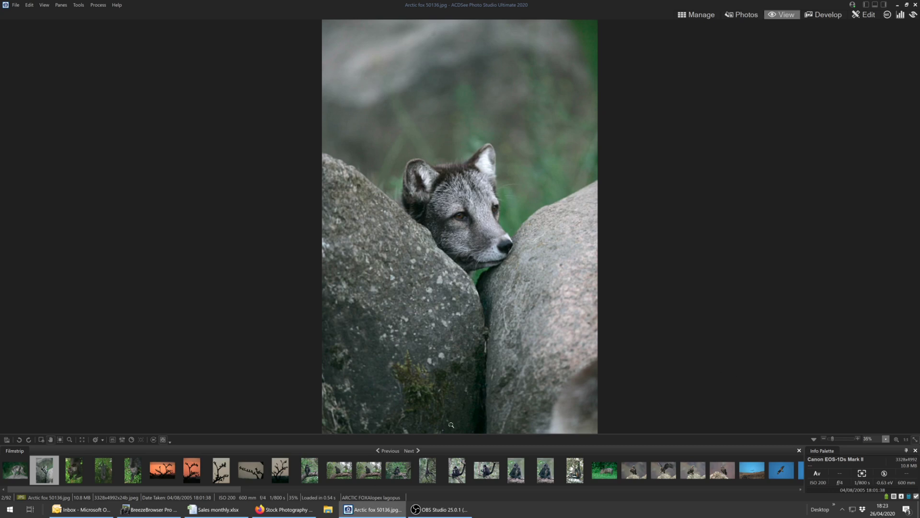
Step forward five photos to Black vulture 54562, then return to the thumbnail browser
click(410, 451)
click(410, 450)
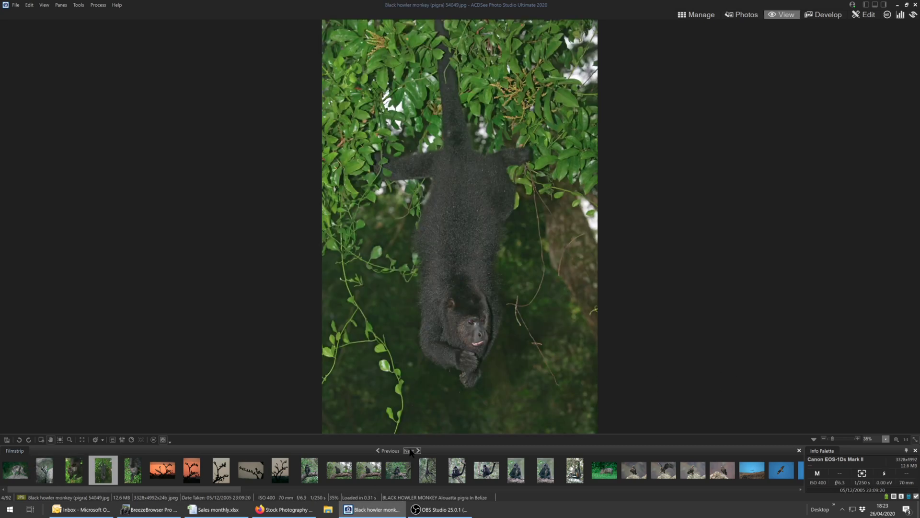
click(411, 451)
click(411, 451)
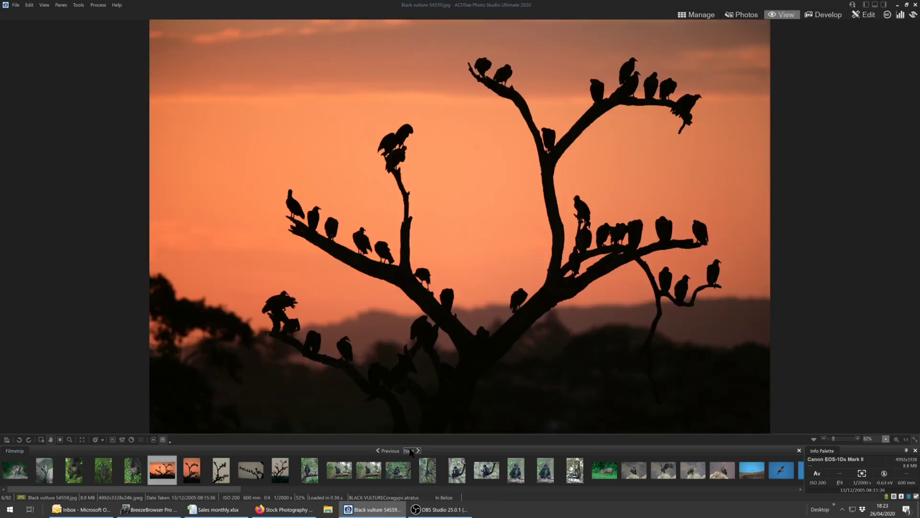
click(410, 450)
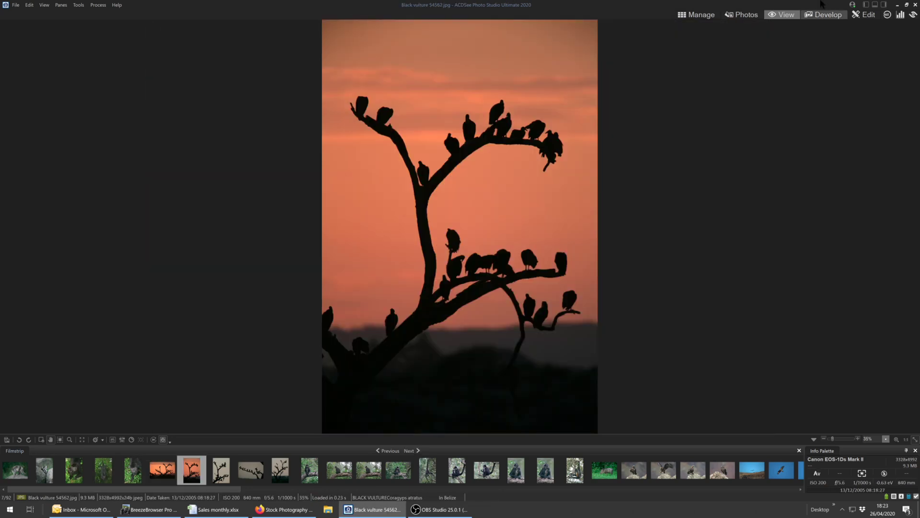
click(700, 16)
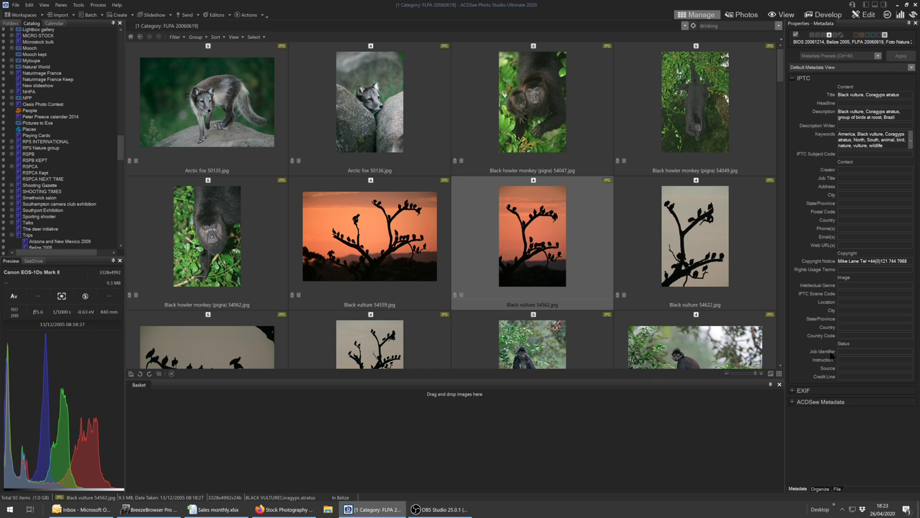
click(793, 390)
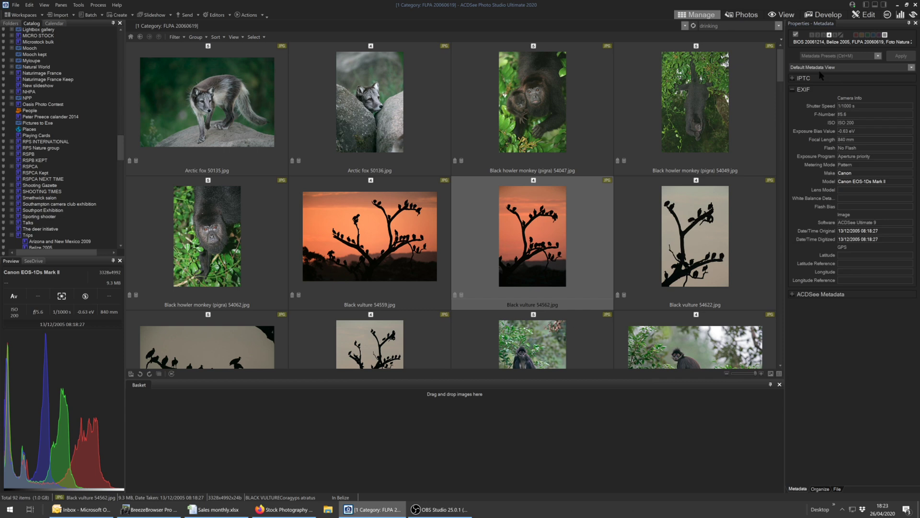
click(794, 80)
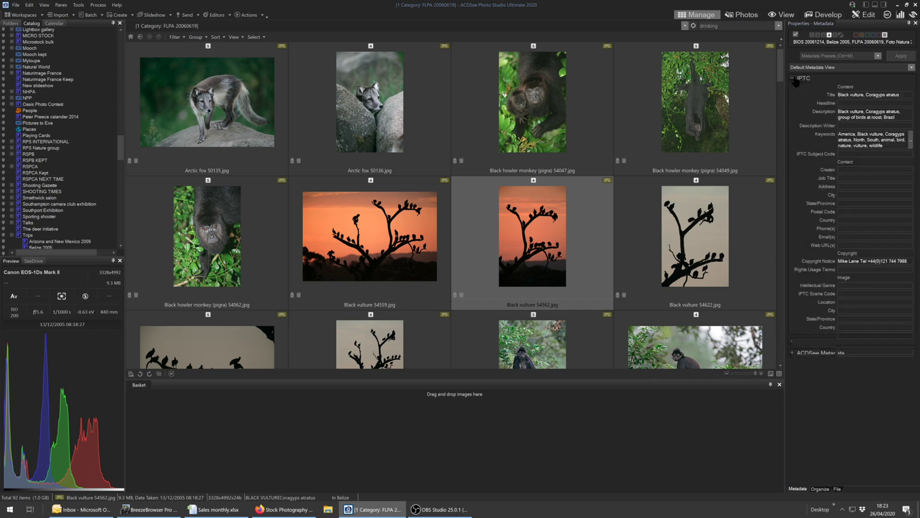
click(741, 26)
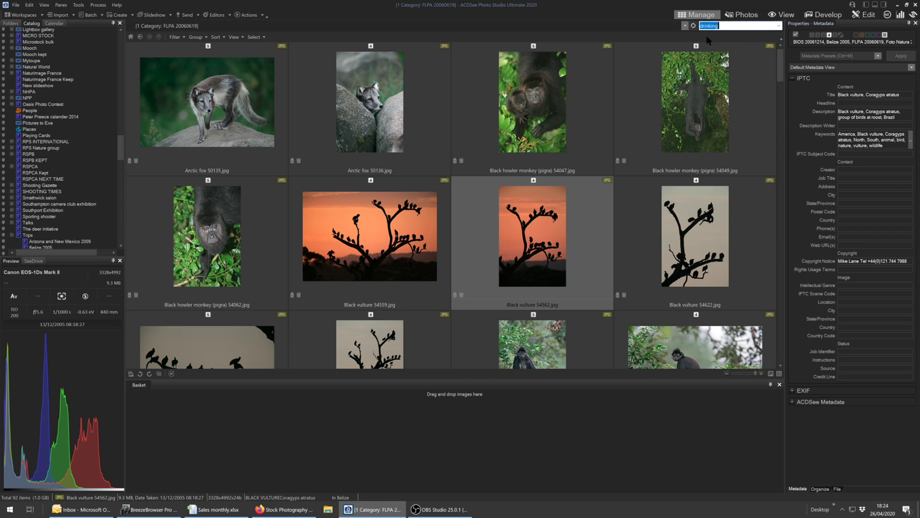
Search the library for the keyword VULTURE and scroll through the 795 matching photos
text(VULTURE)
key(Return)
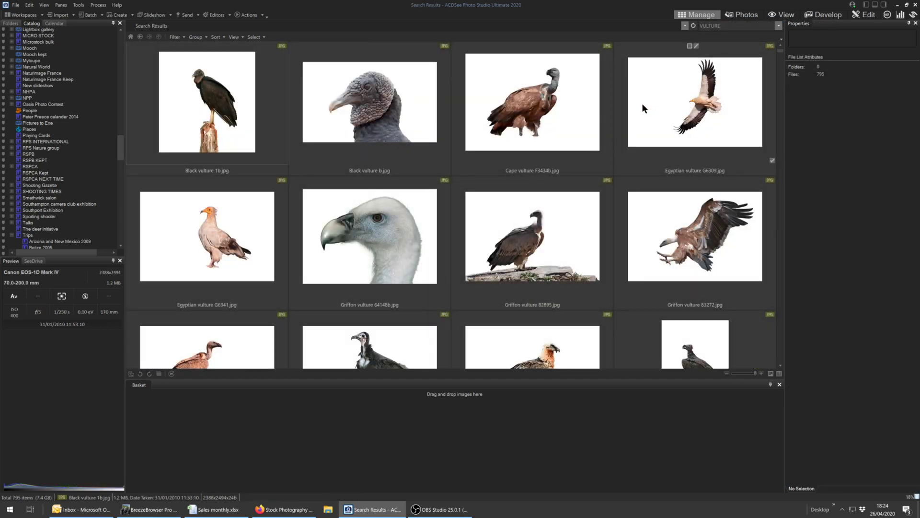
scroll(642, 102, down, 8)
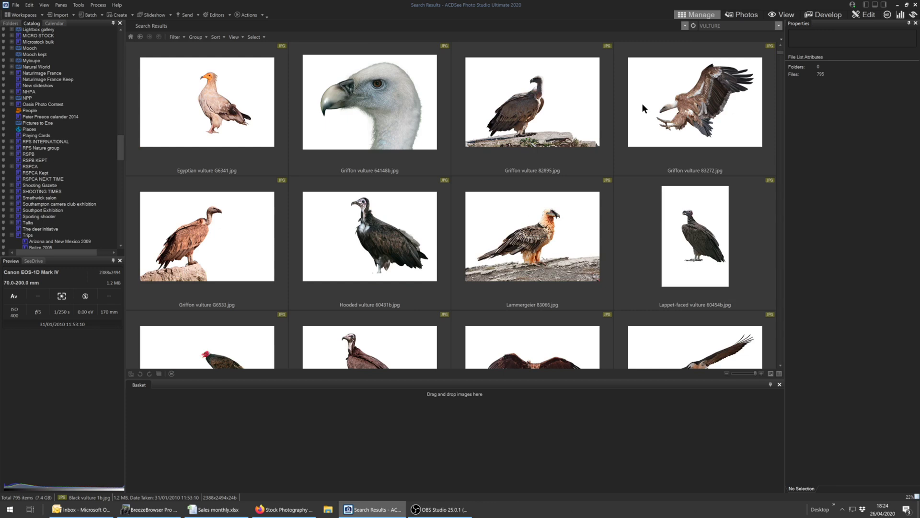
scroll(642, 102, down, 10)
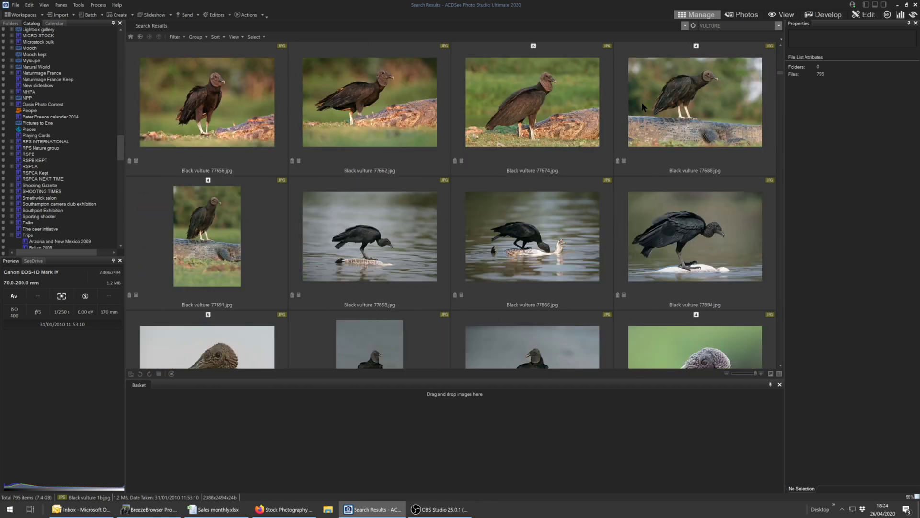
scroll(642, 102, down, 10)
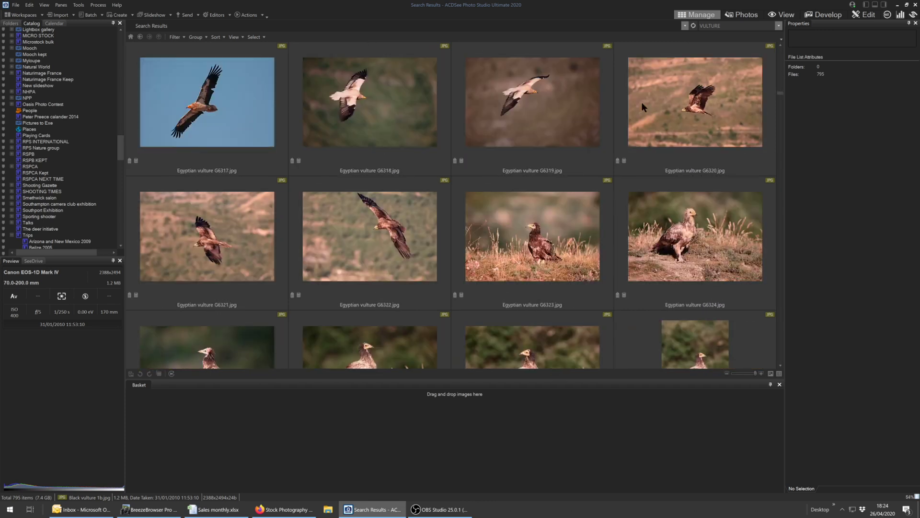
scroll(643, 102, down, 2)
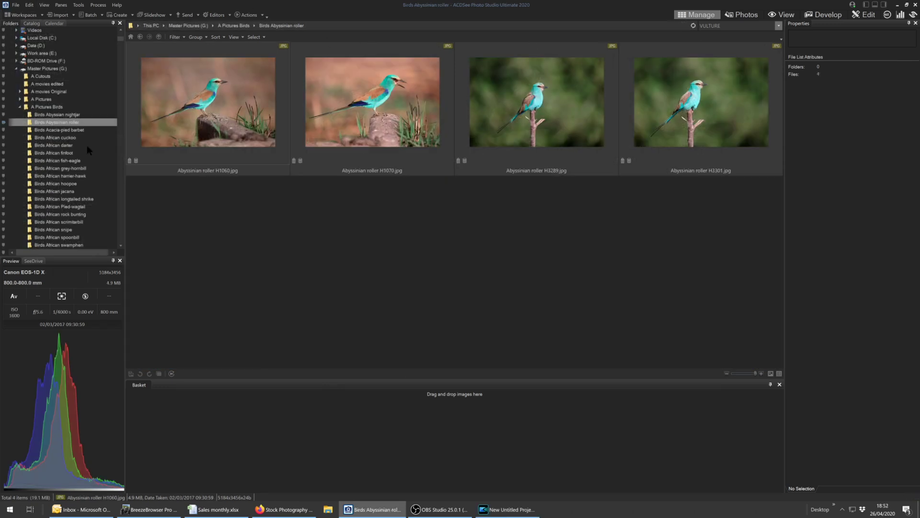
In the Birds Abyssinian roller folder, give photo H1070 a rating of 3
click(79, 123)
click(288, 195)
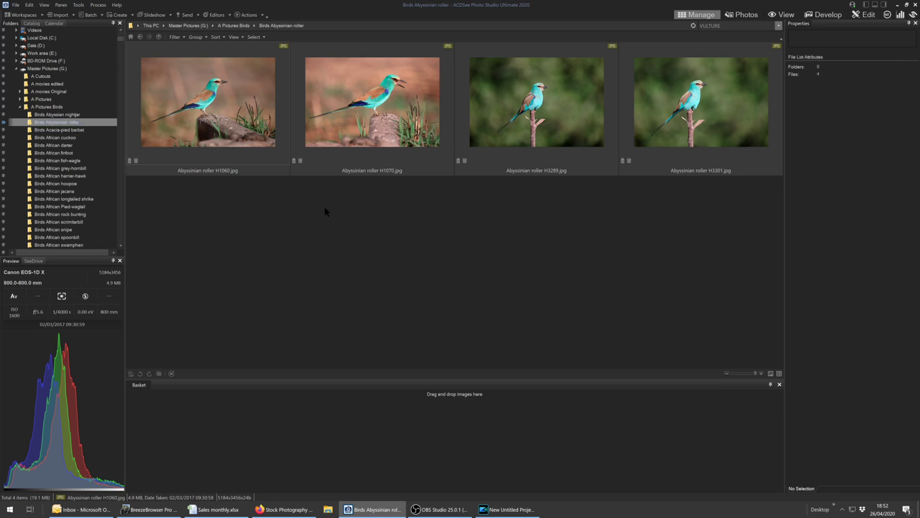
click(365, 103)
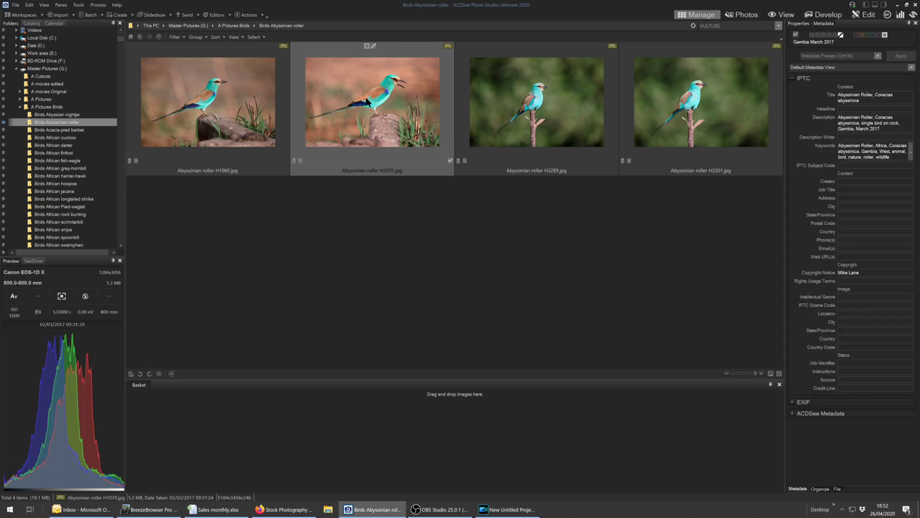
right_click(375, 101)
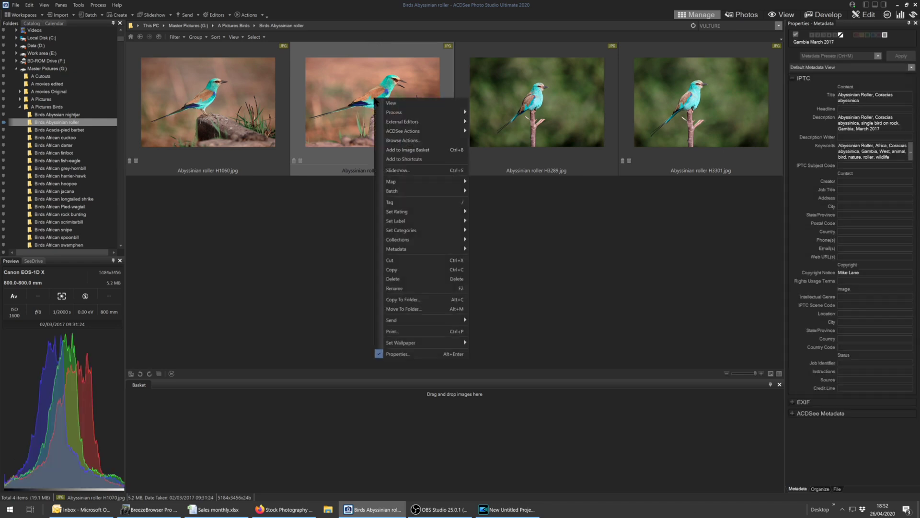
mouse_move(411, 214)
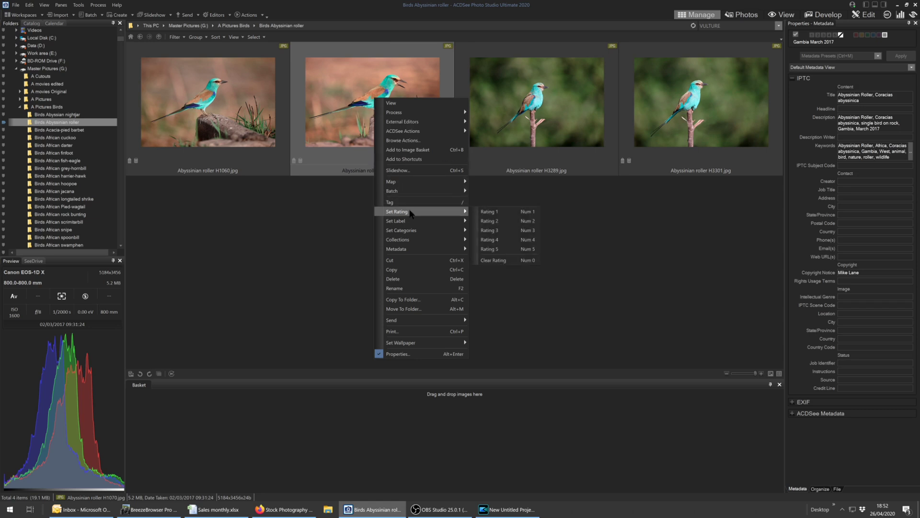
click(502, 230)
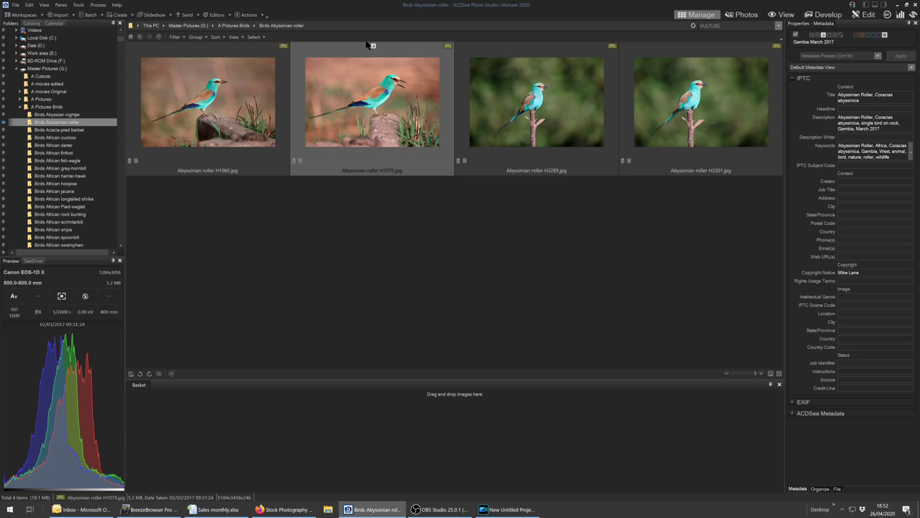
Put a red label on the Abyssinian roller photo H3289
click(521, 105)
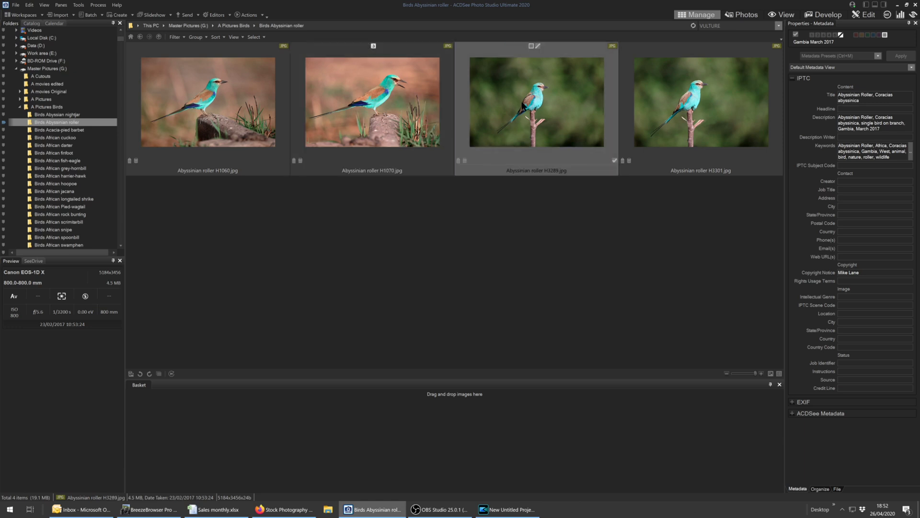
right_click(523, 103)
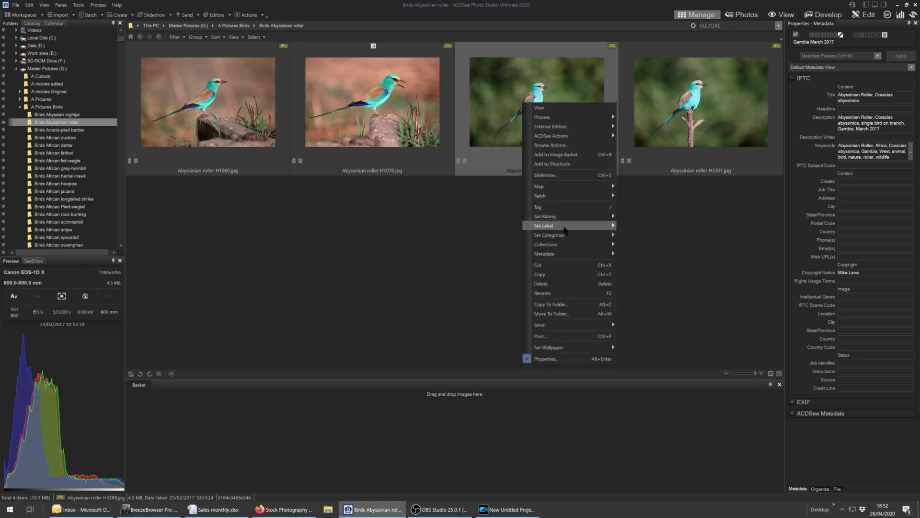
mouse_move(565, 230)
click(636, 223)
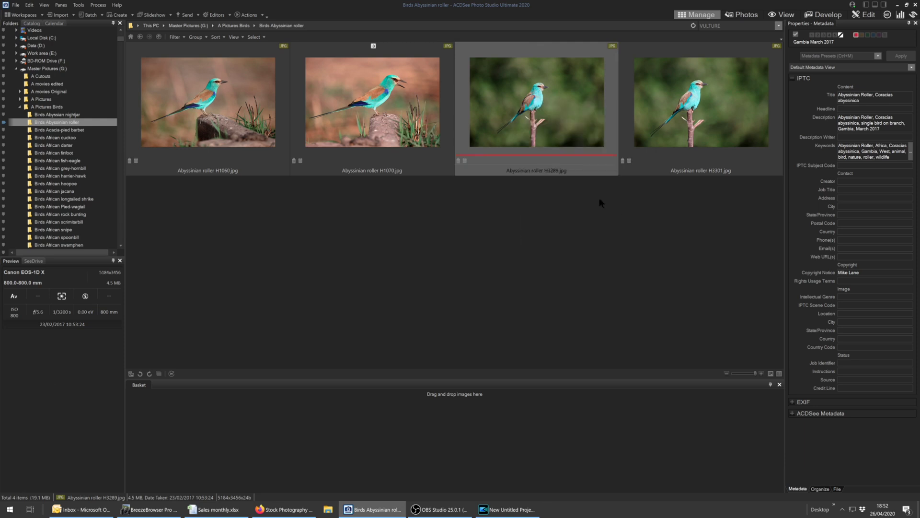
Clear the colour label from photo H3289 again
right_click(566, 135)
mouse_move(610, 262)
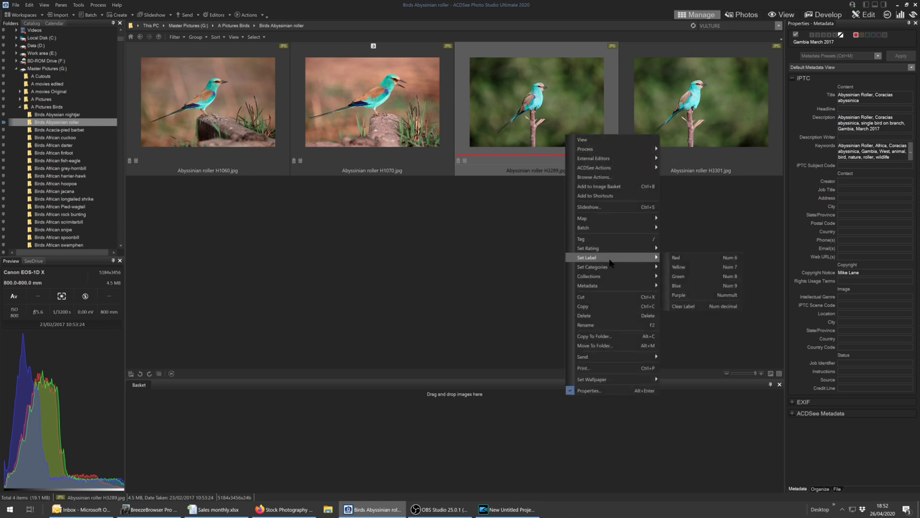
click(686, 261)
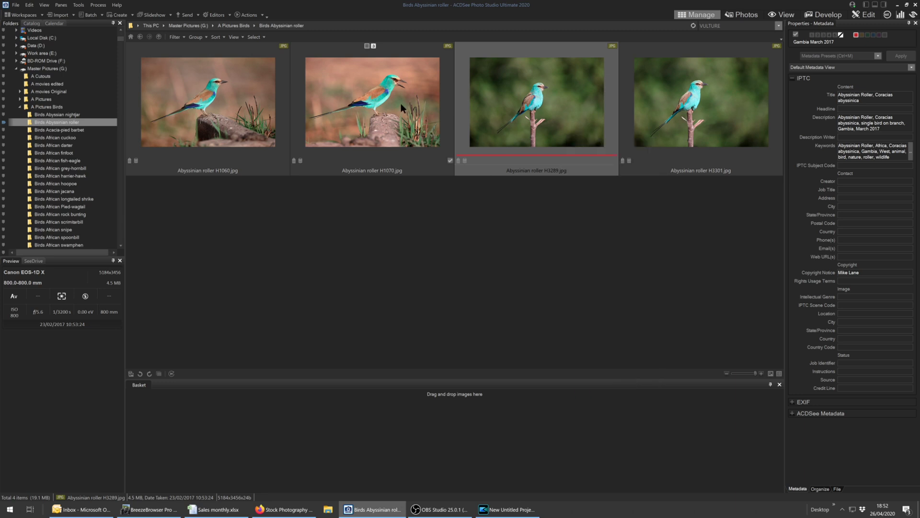
Show the three cuckoo photos in the Birds African cuckoo folder
click(71, 138)
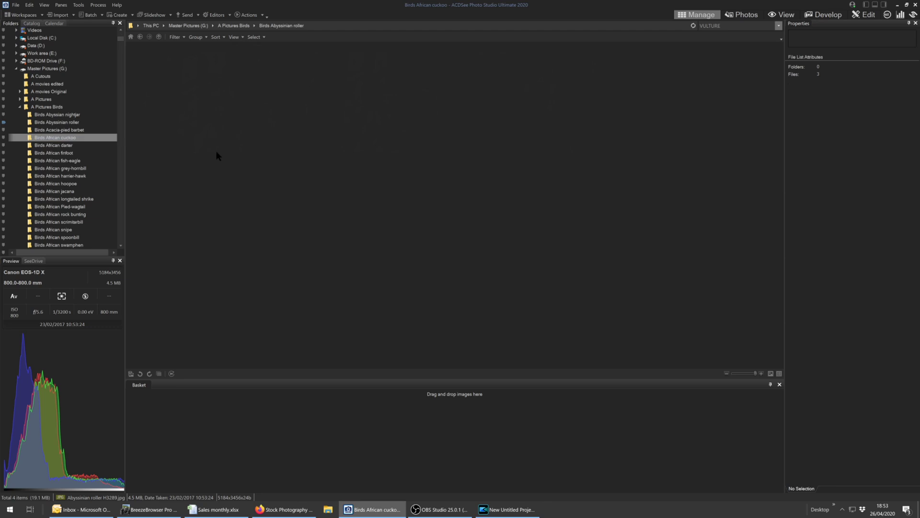